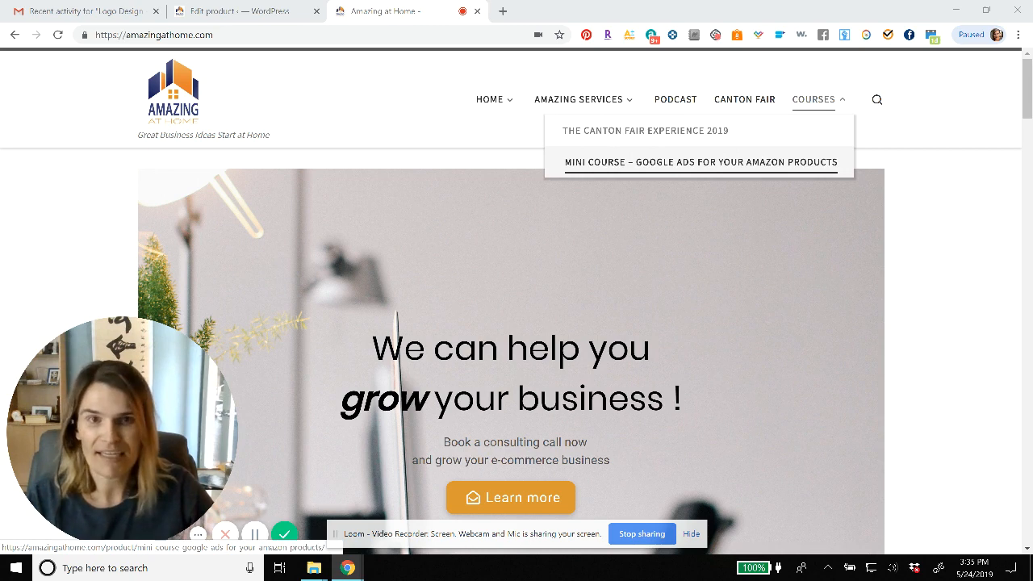
Go to the 'Mini Course – Google Ads for Your Amazon Products' page from the COURSES menu
left_click(701, 161)
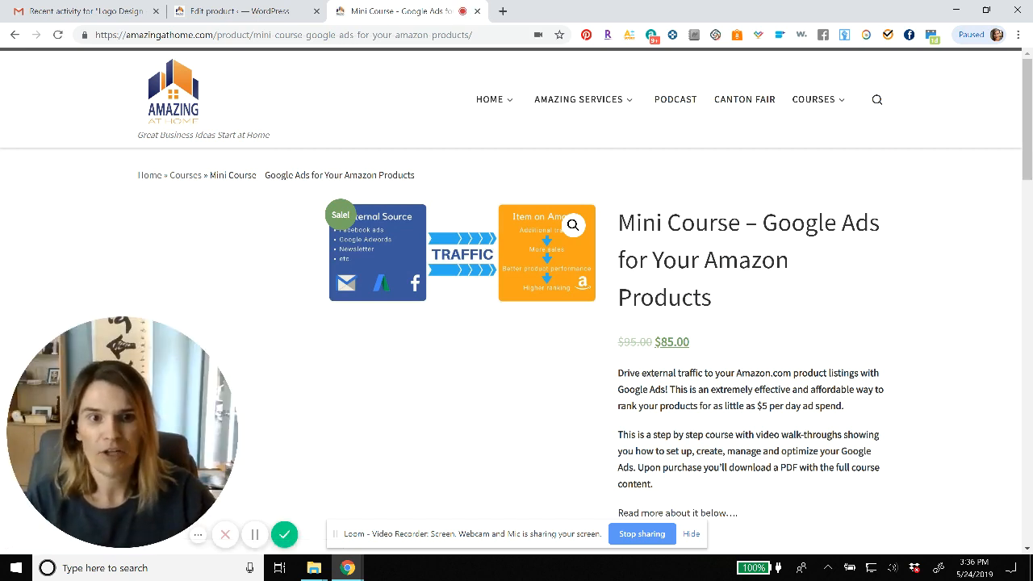
scroll(517, 323, "down", 3)
scroll(516, 322, "down", 5)
scroll(516, 323, "down", 3)
scroll(516, 322, "down", 2)
scroll(516, 323, "up", 2)
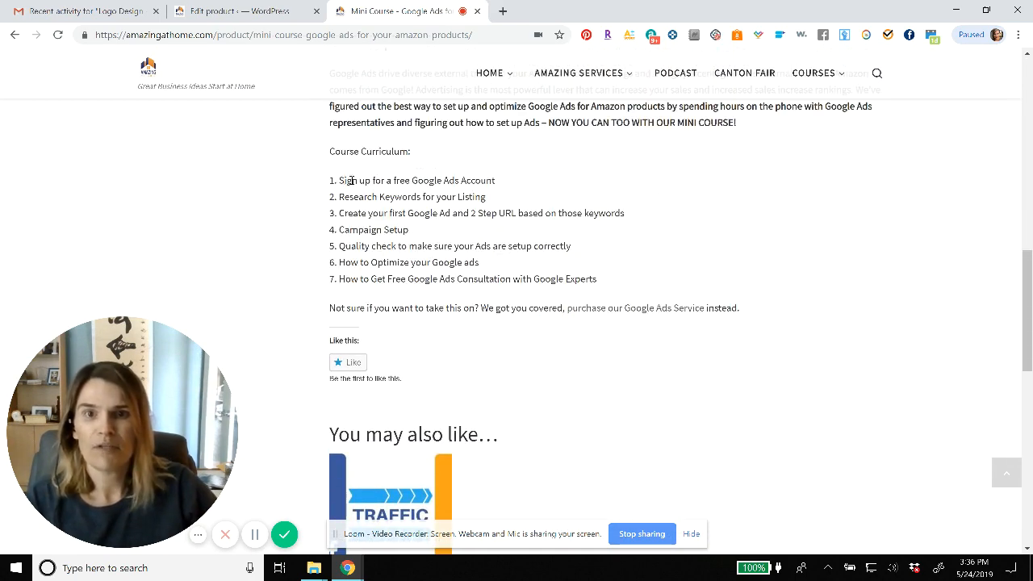
Highlight curriculum lessons 1 and 2 (including keyword research) in turn to point them out
left_click_drag(345, 180, 500, 180)
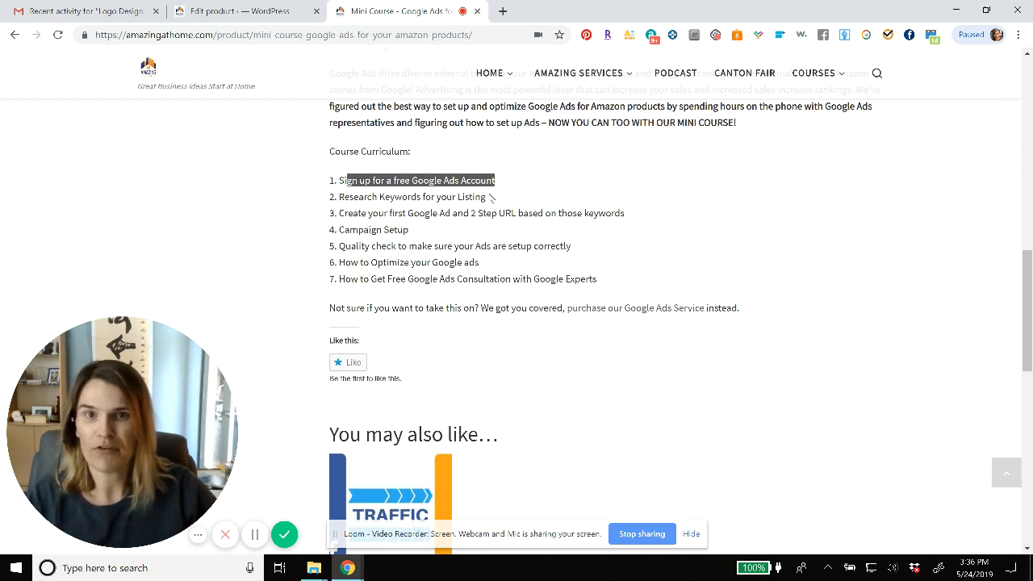
left_click(415, 197)
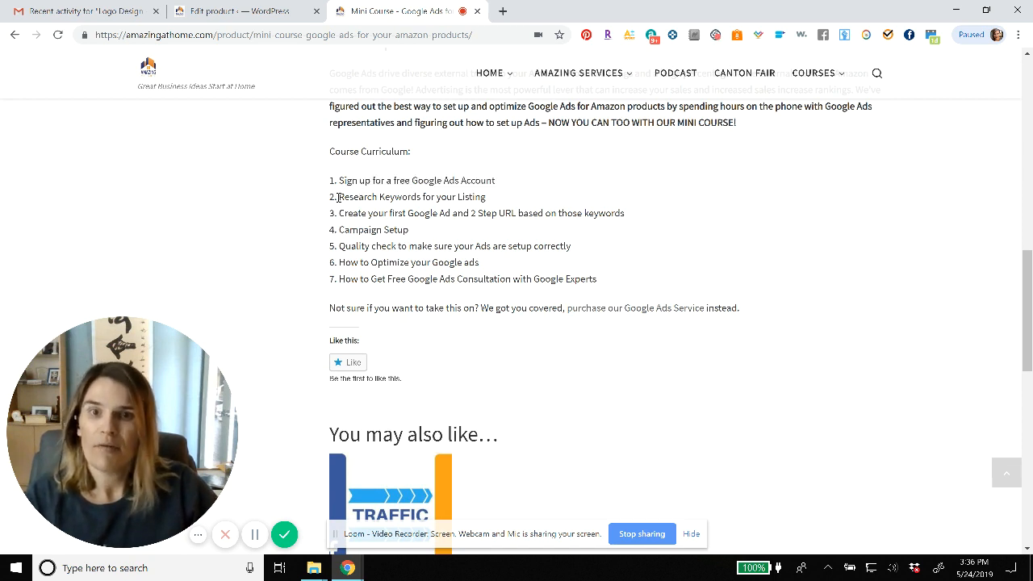
left_click_drag(379, 197, 491, 201)
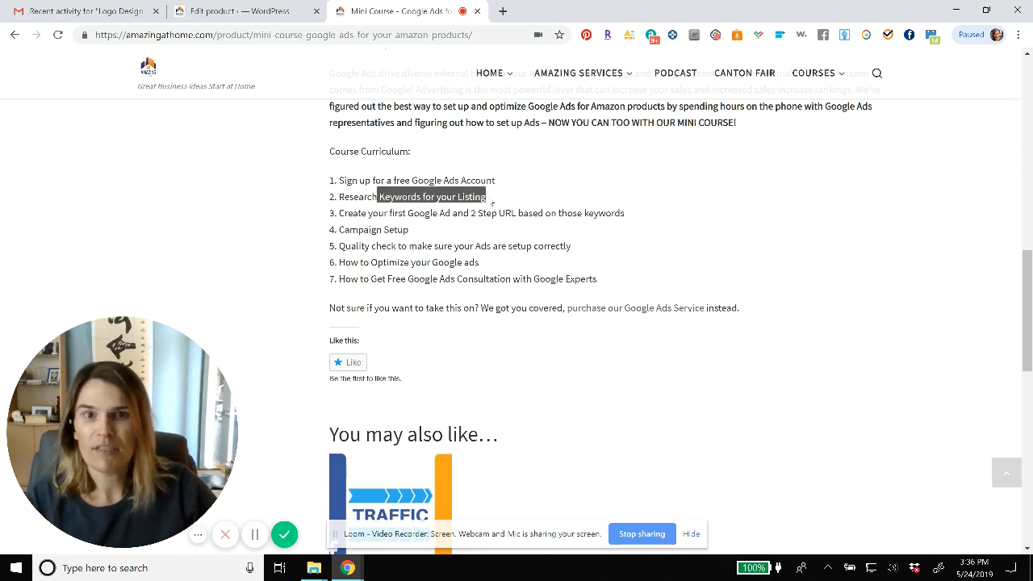
left_click(429, 229)
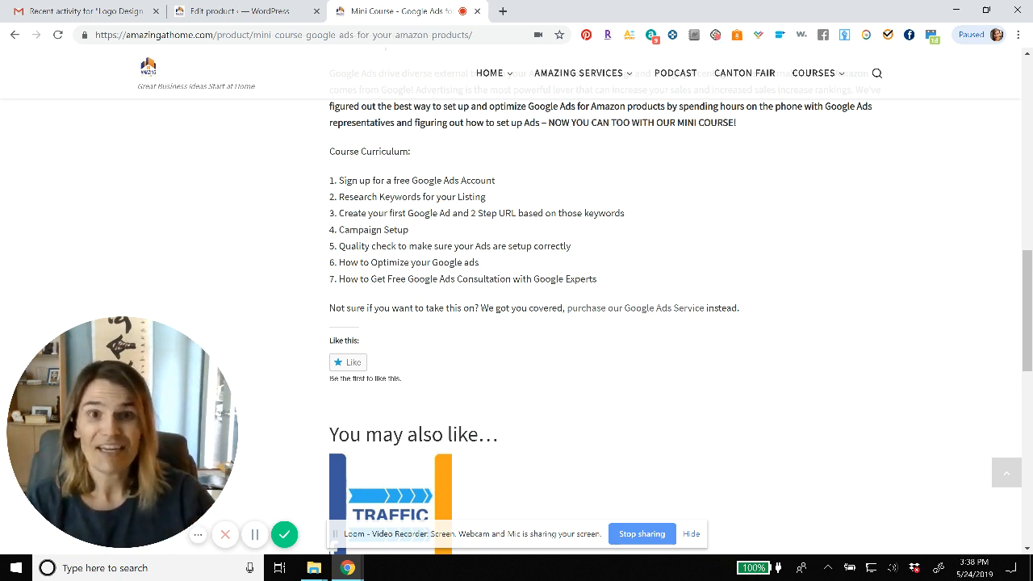
scroll(506, 247, "up", 5)
scroll(506, 248, "up", 3)
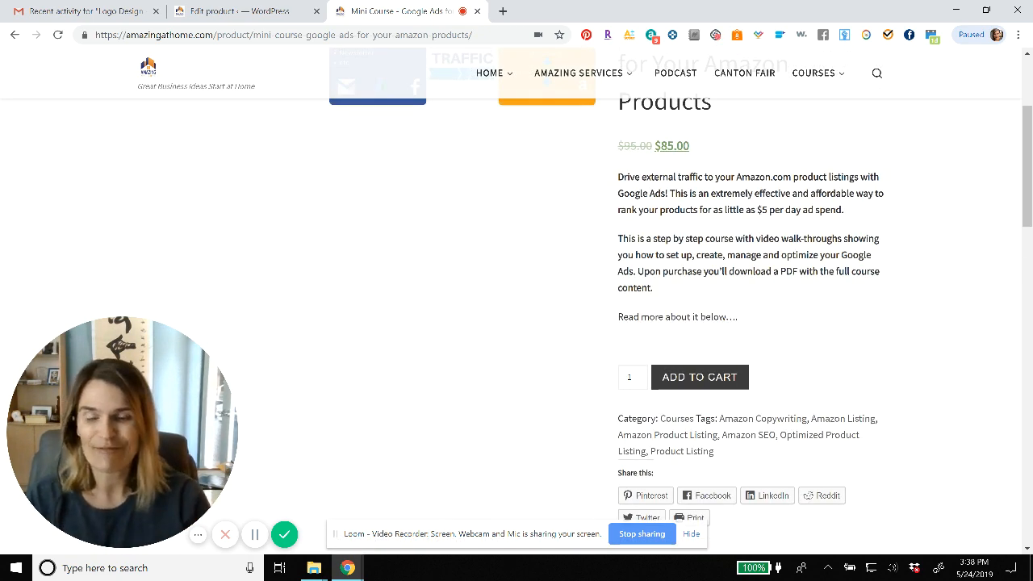